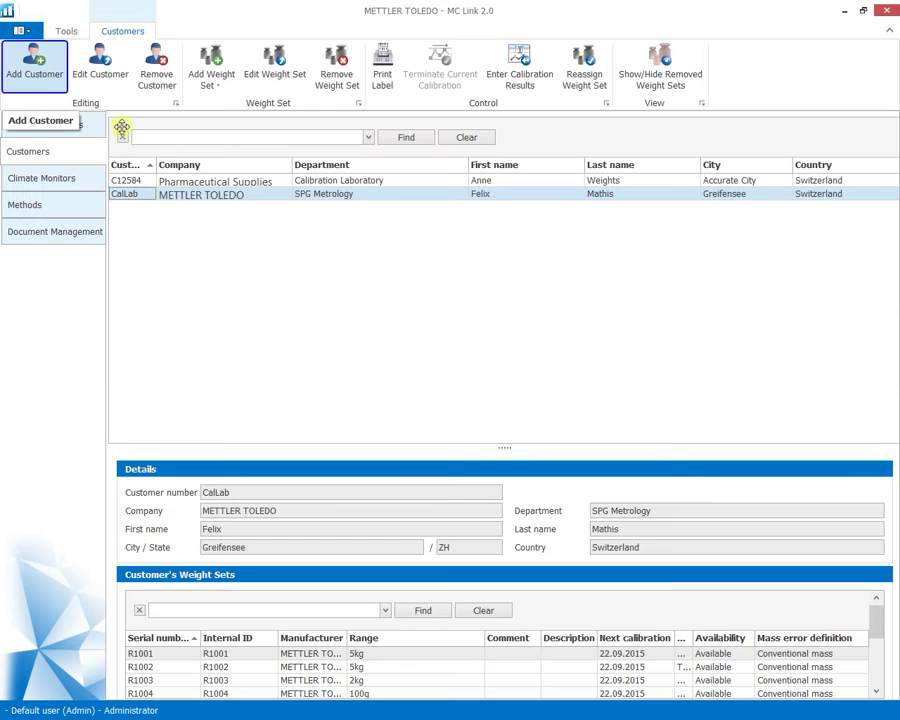
Add Chemical Industries' Calibration Laboratory, Switzerland, as a new customer and save it
click(35, 62)
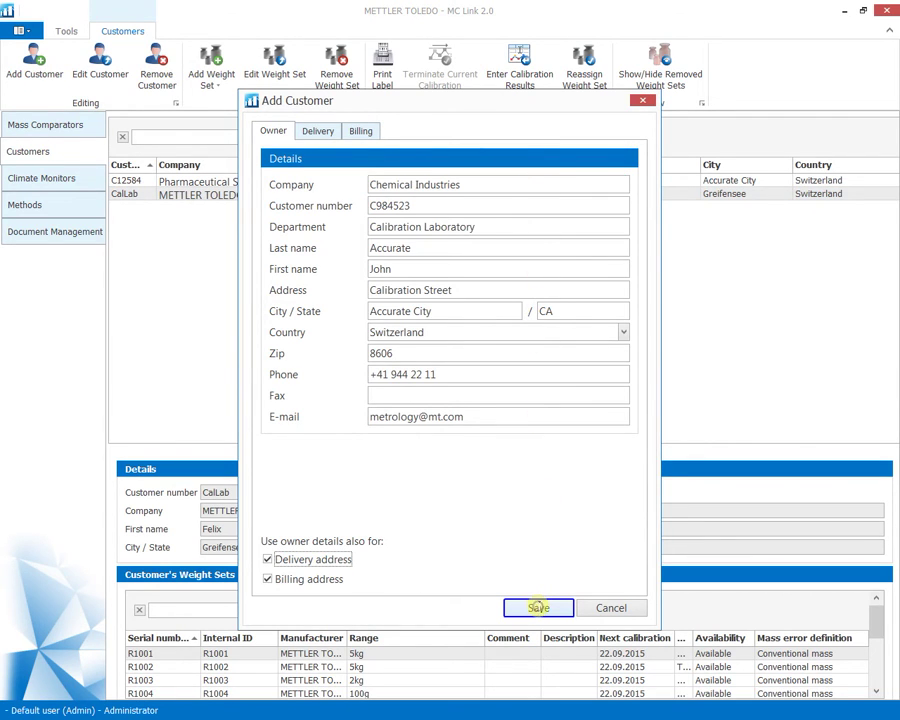
click(538, 607)
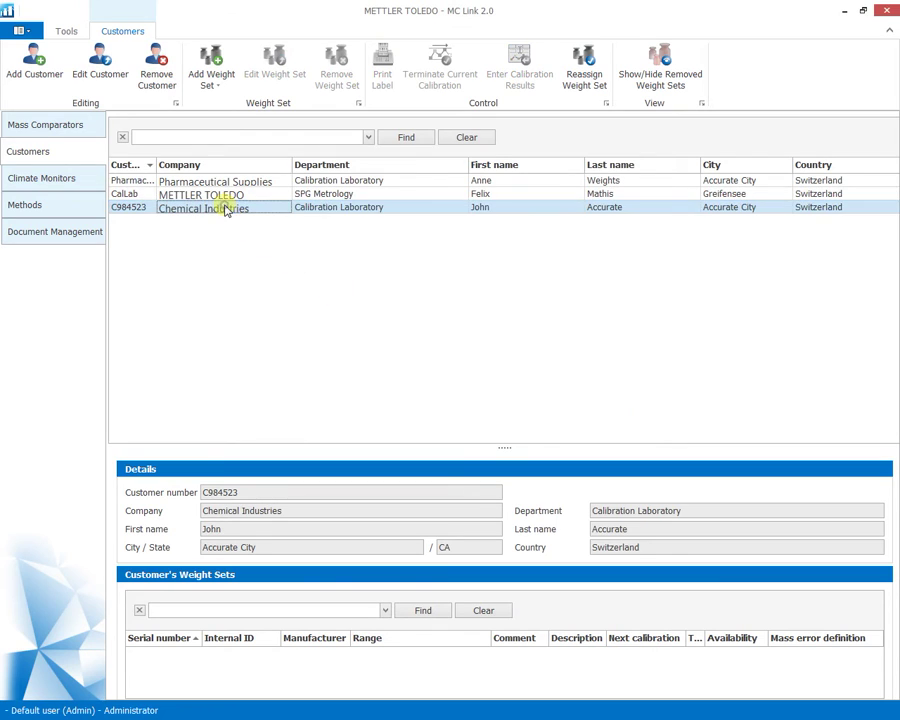
Create a new weight set from the MT vacuum melted 1mg–1kg template
click(213, 57)
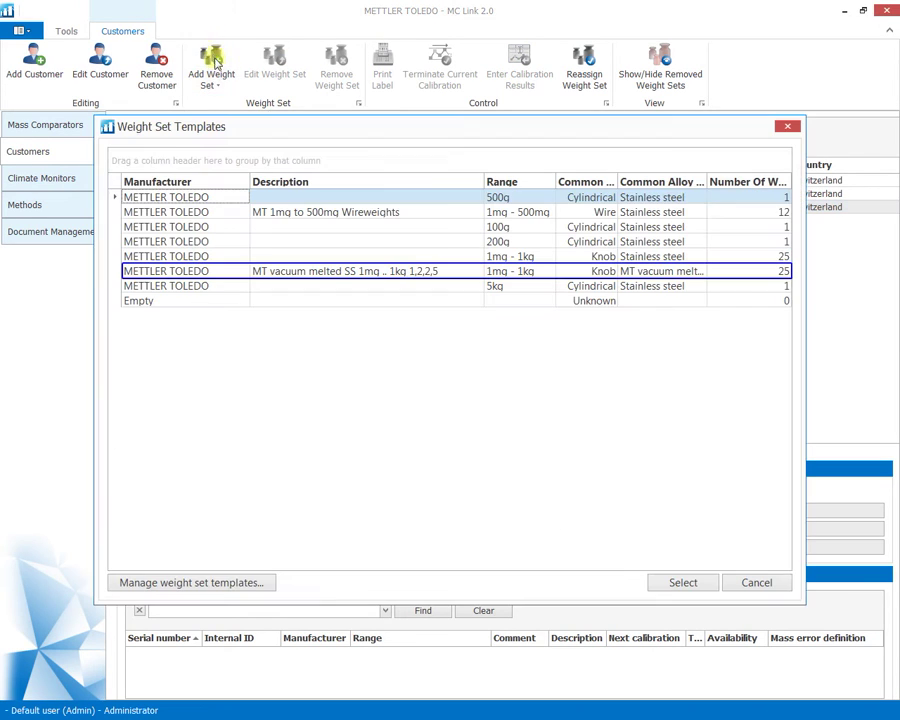
click(308, 274)
click(684, 582)
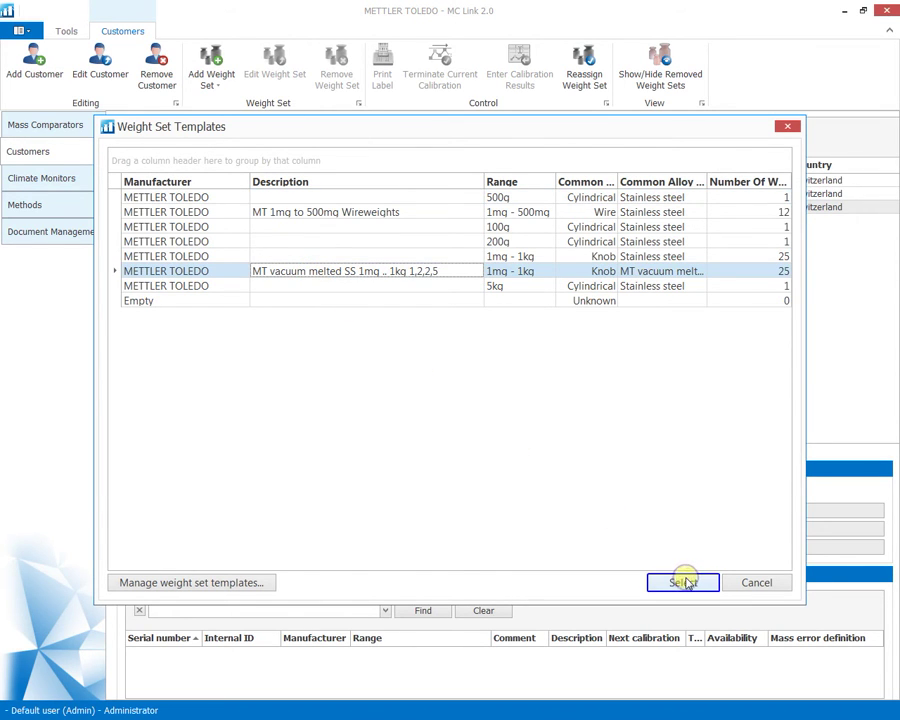
Set serial number and internal ID T1016, accuracy class OIML R111 F1, conventional mass, and save
click(140, 140)
text(T1016)
key(Tab)
text(T)
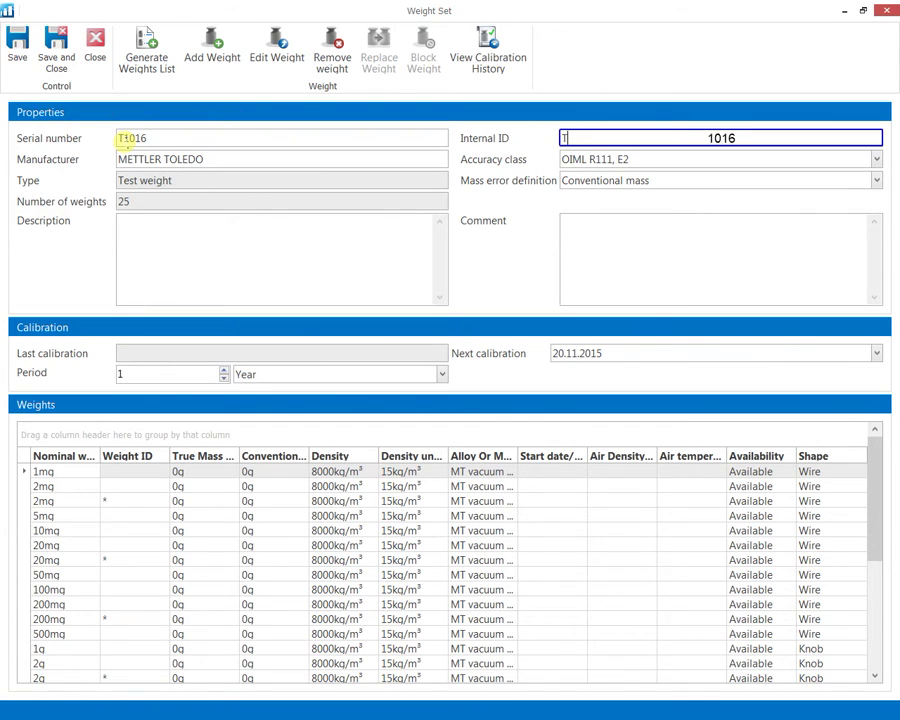
text(1016)
key(Tab)
key(Down)
click(875, 181)
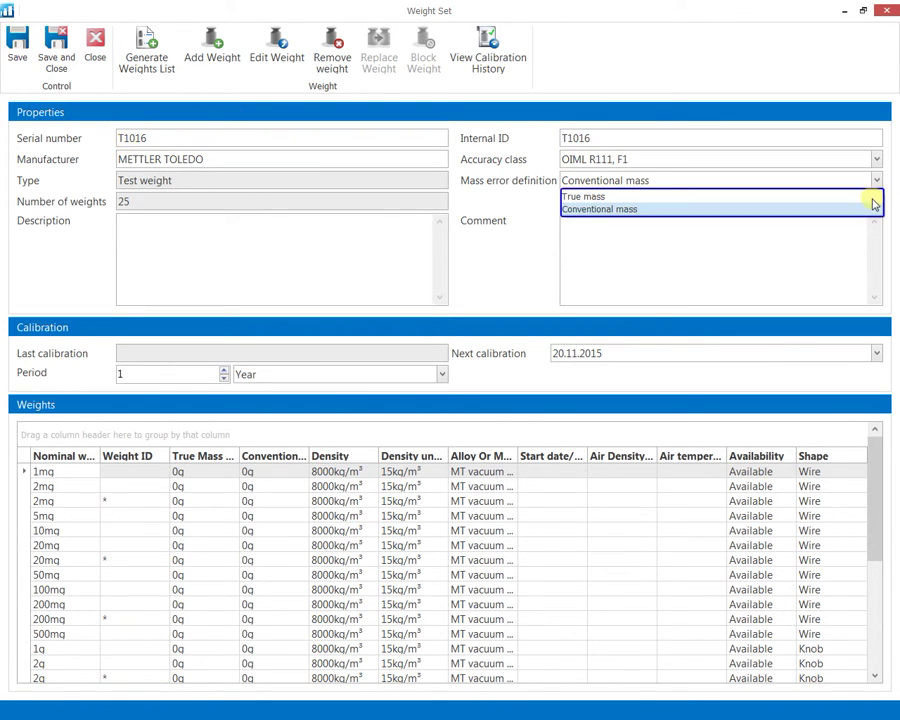
click(872, 211)
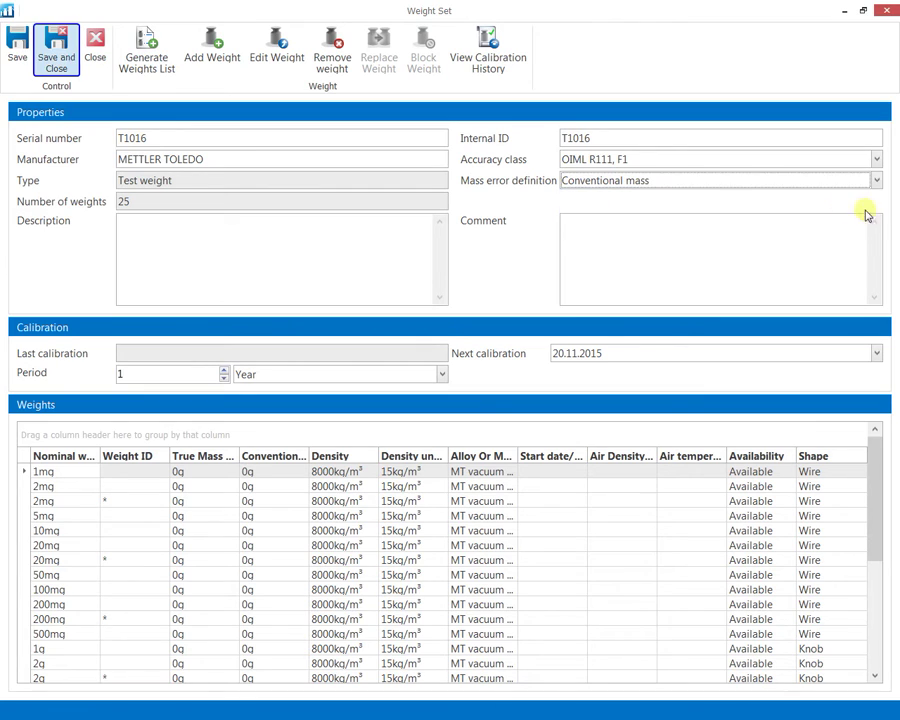
click(57, 48)
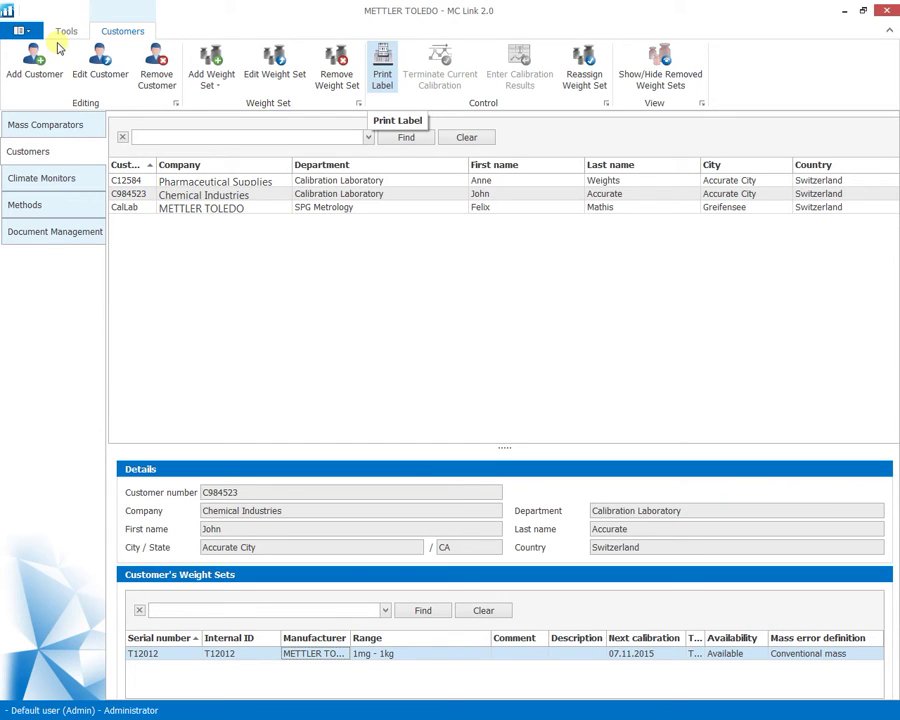
Print the label for the customer's T1016 weight set
click(384, 60)
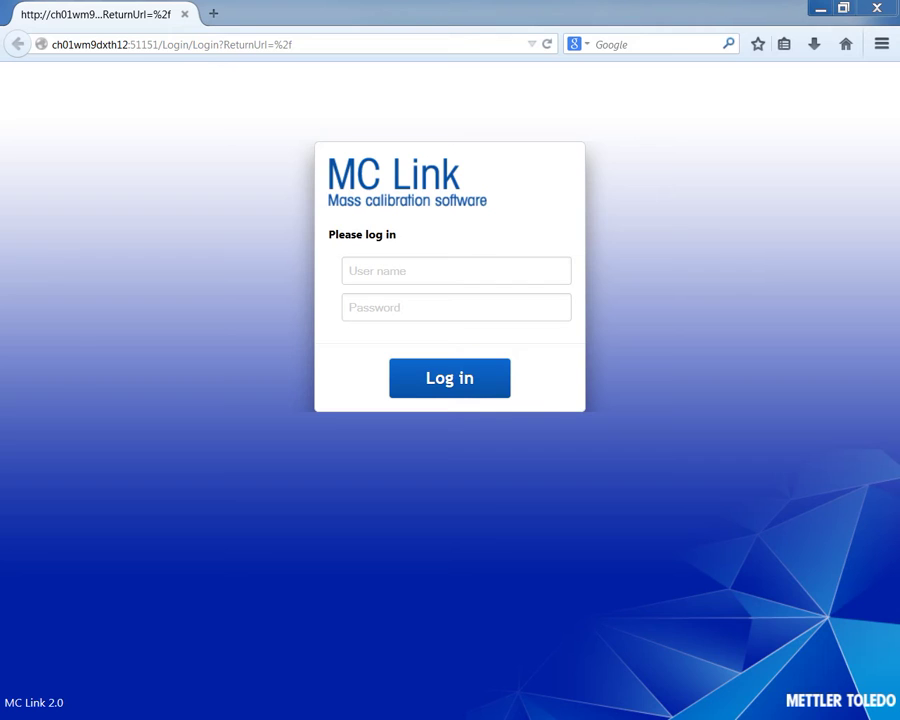
Log in to the web client, search for weight set T1016, and advance to Calibration Step 2
click(451, 388)
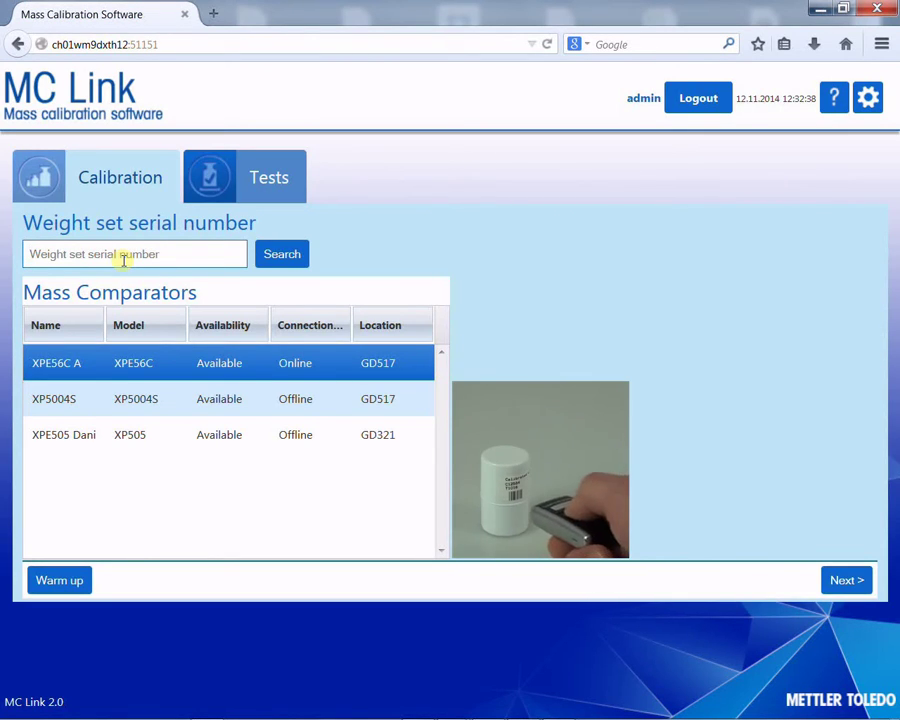
text(T1016)
key(Return)
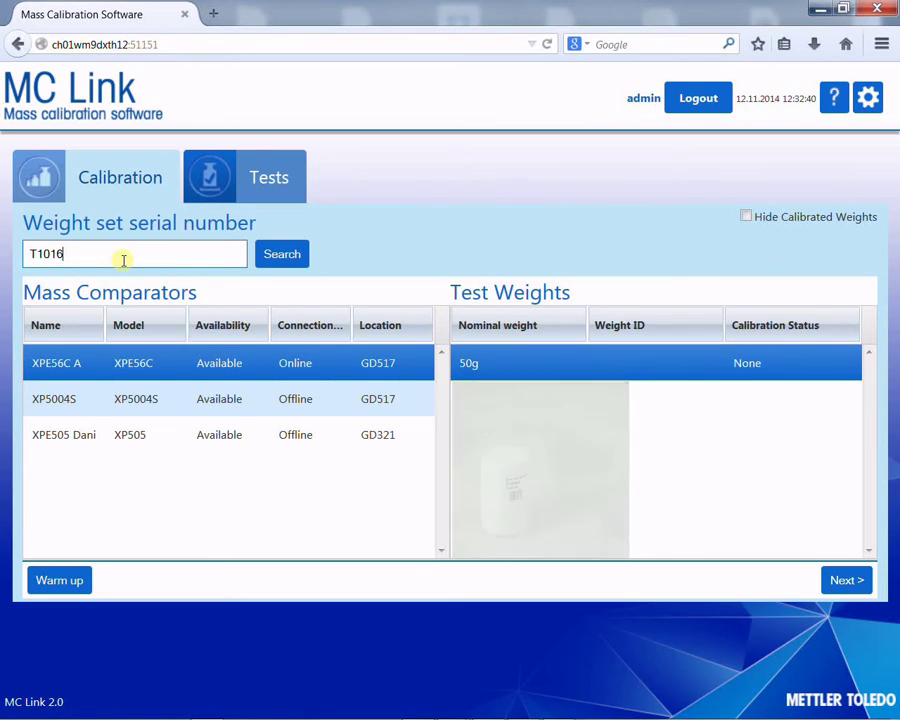
click(838, 582)
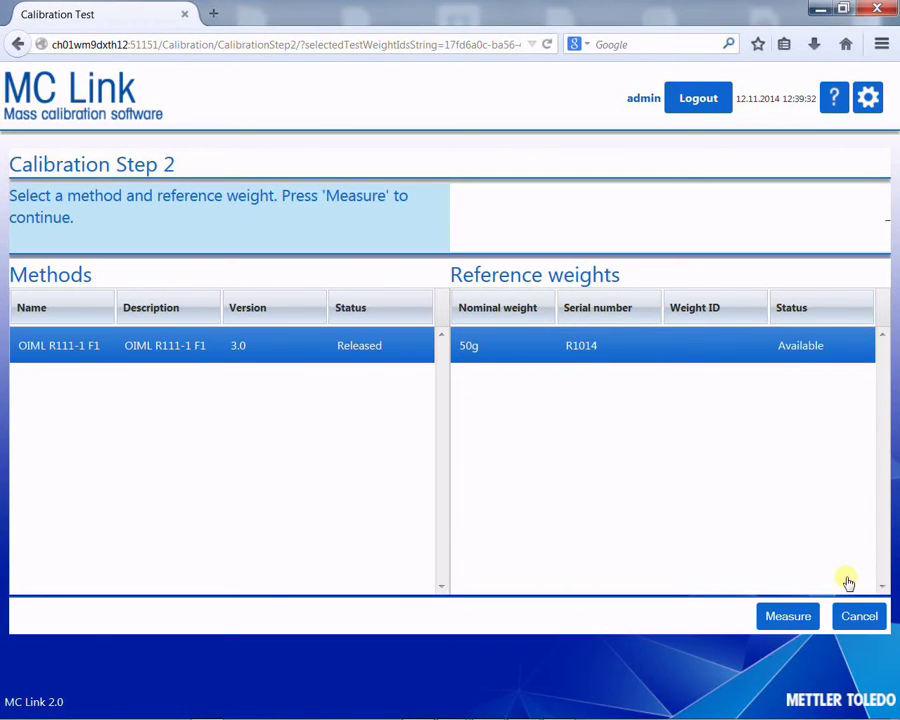
Measure the 50g weight with OIML R111-1 F1, getting a -0.146mg mass error
click(789, 616)
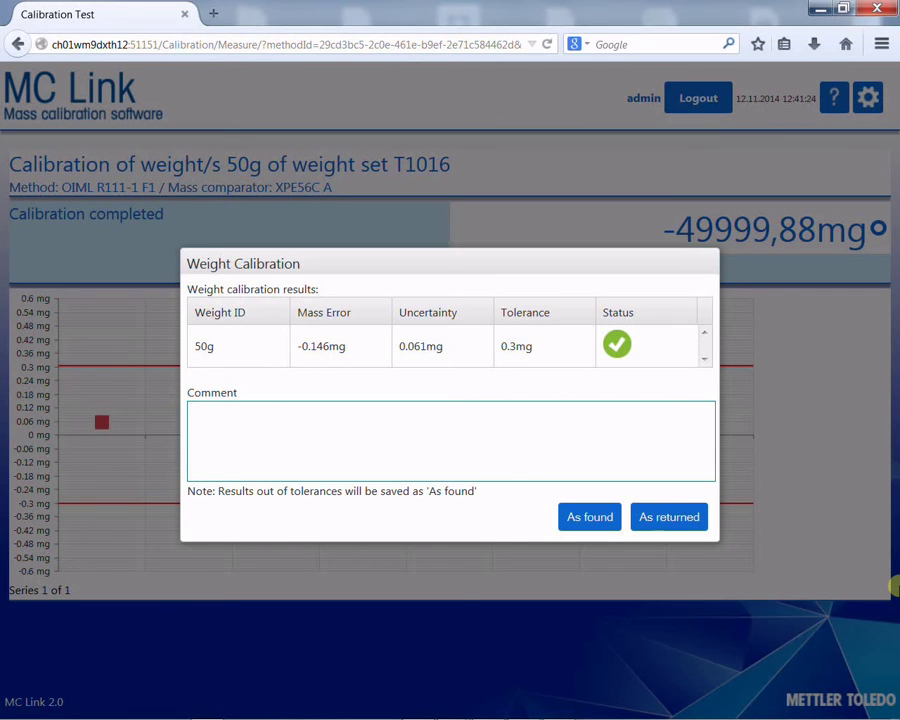
Save the 50g results as returned and confirm all T1016 weights are calibrated
click(678, 525)
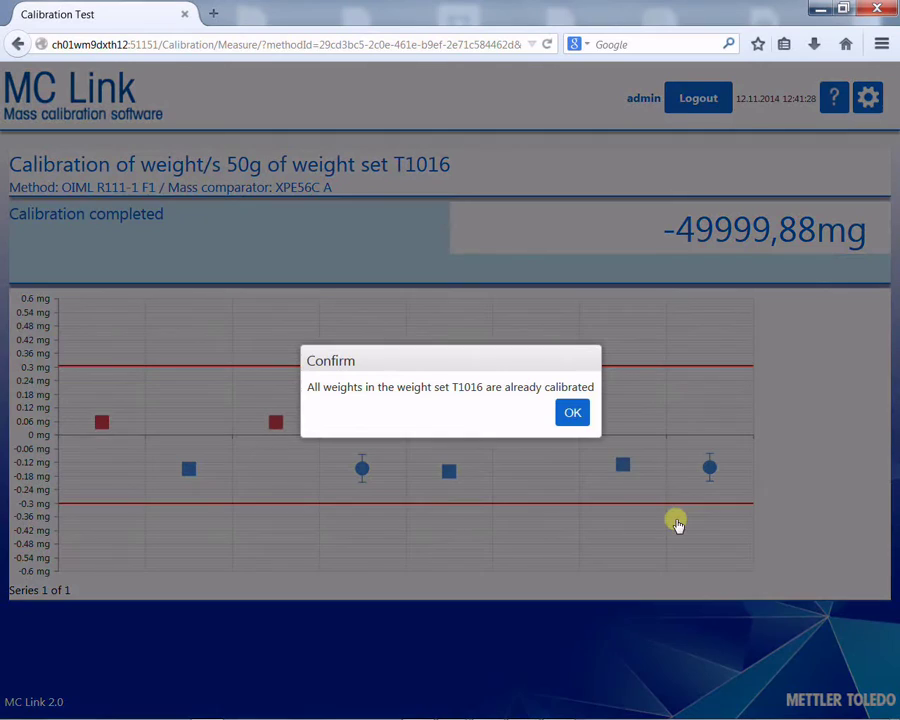
click(573, 427)
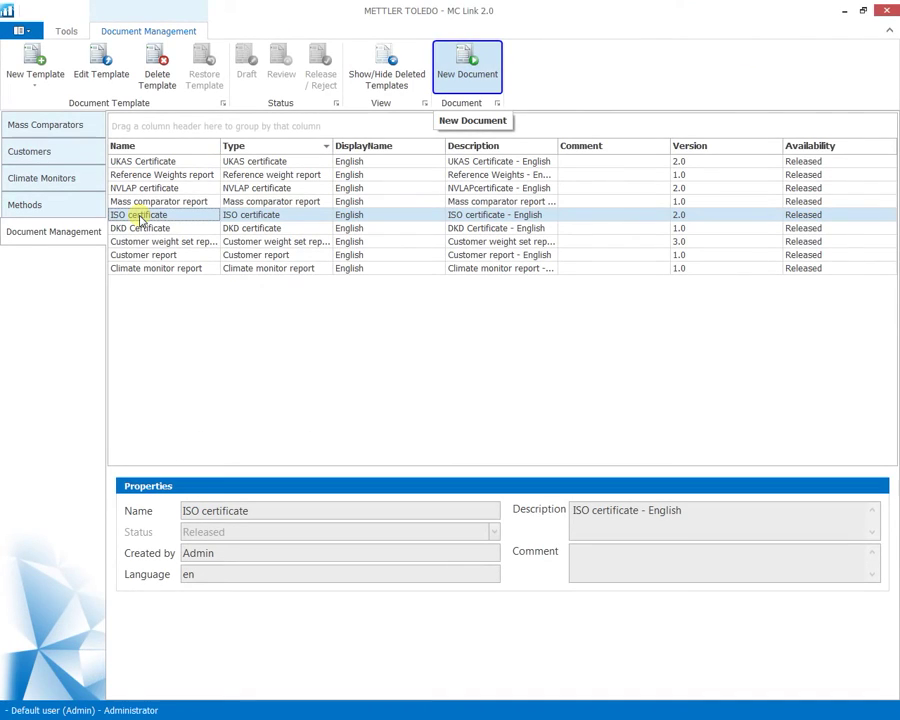
Create a new ISO certificate for T1016 and open it for calibration A000F
click(458, 66)
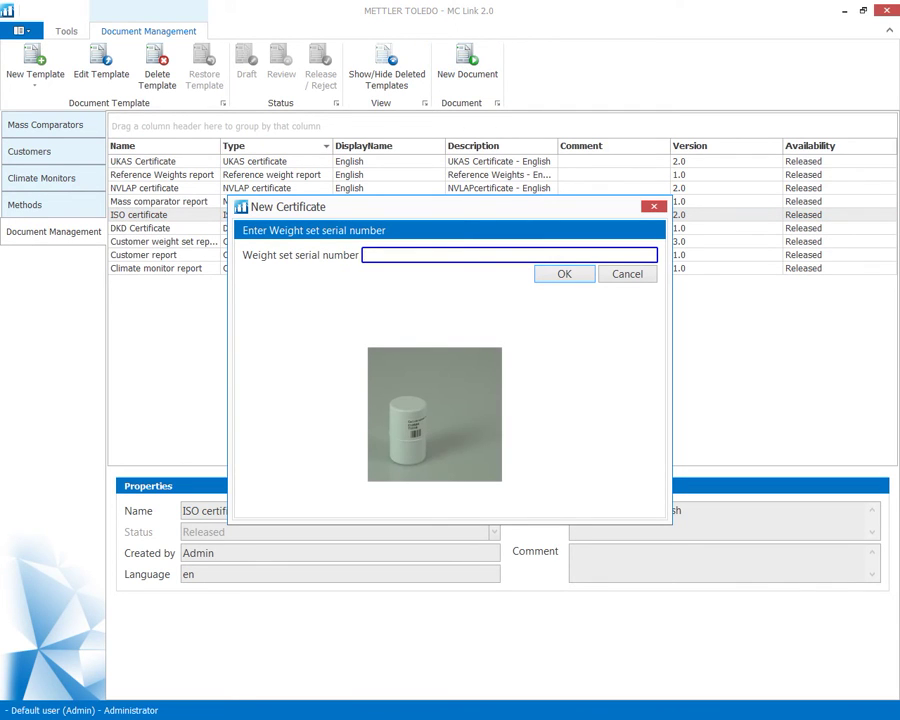
text(T1016)
key(Return)
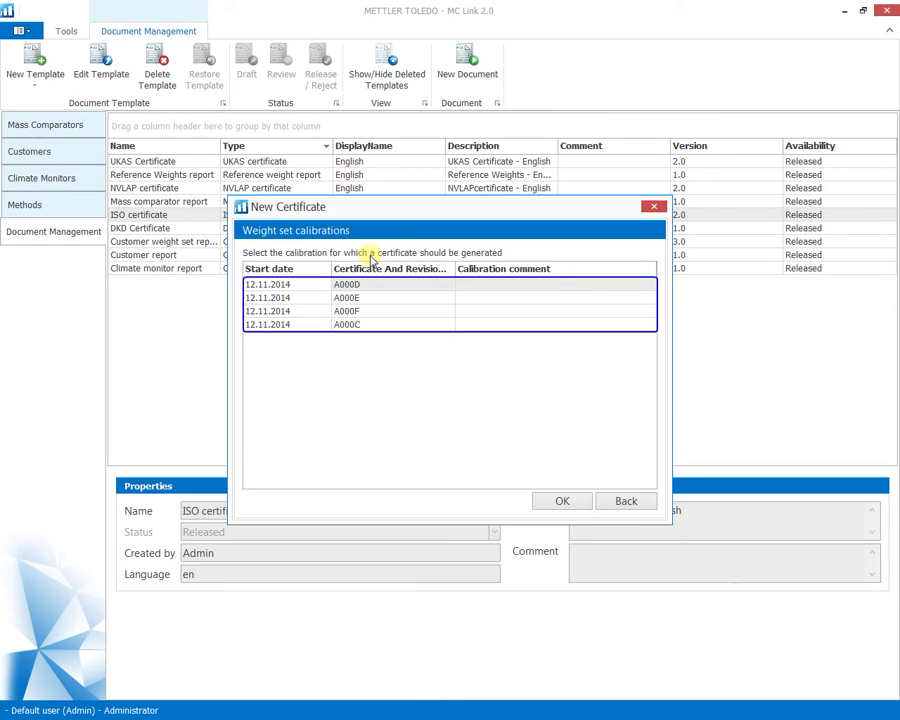
double_click(368, 312)
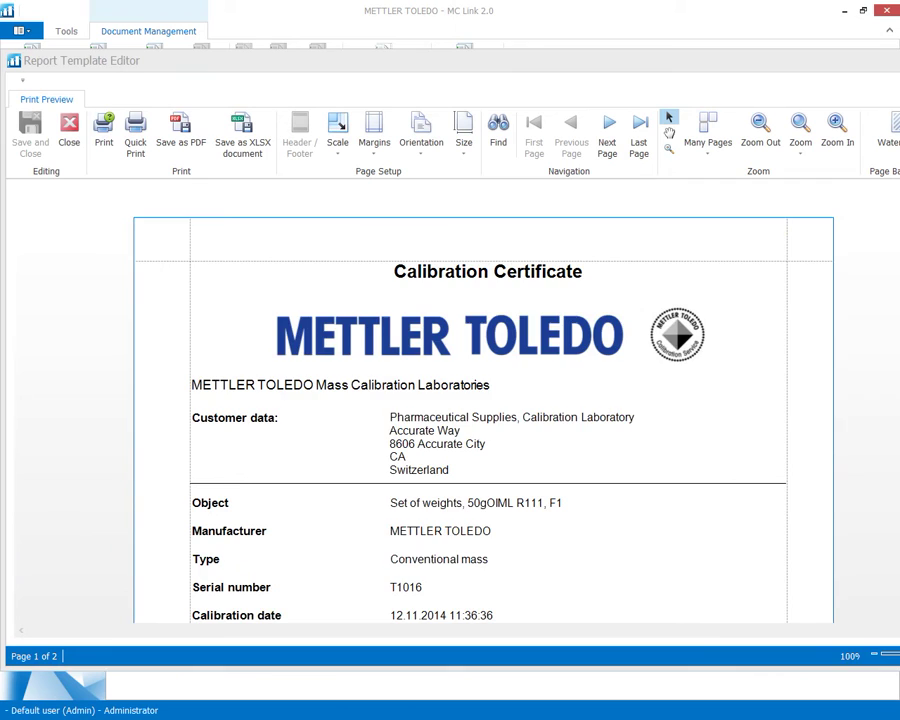
Review both certificate pages, send it to the printer with Quick Print, and save it as PDF
scroll(483, 420, down, 5)
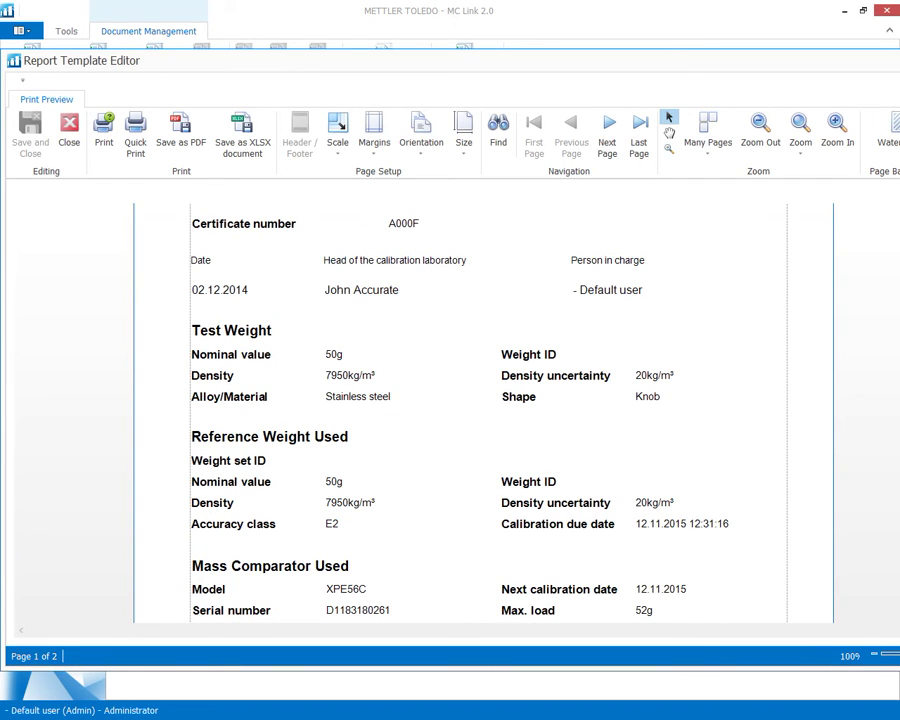
scroll(483, 420, down, 5)
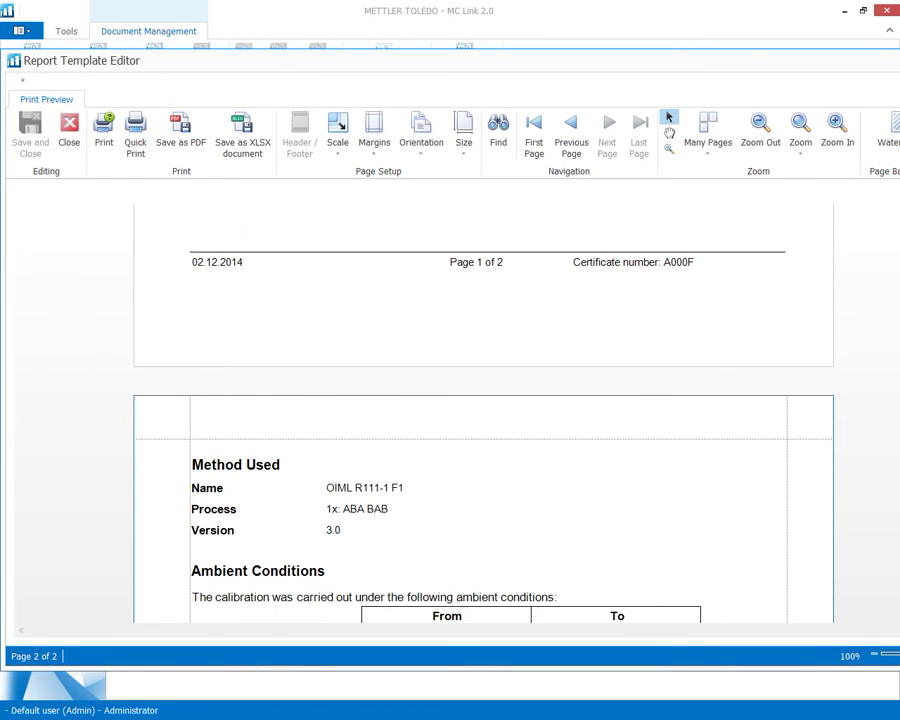
scroll(483, 420, down, 5)
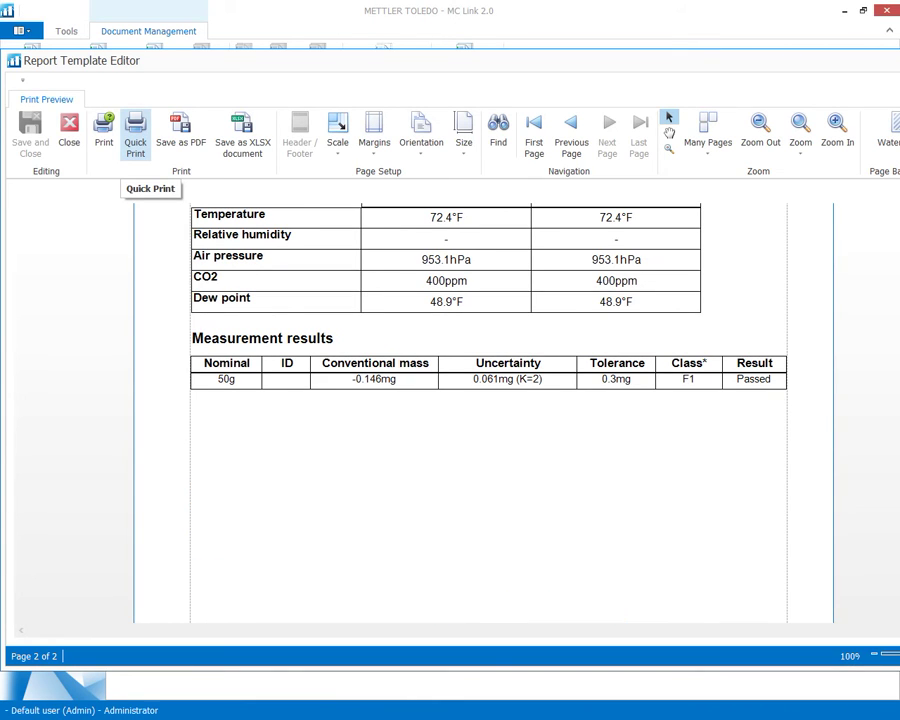
click(136, 138)
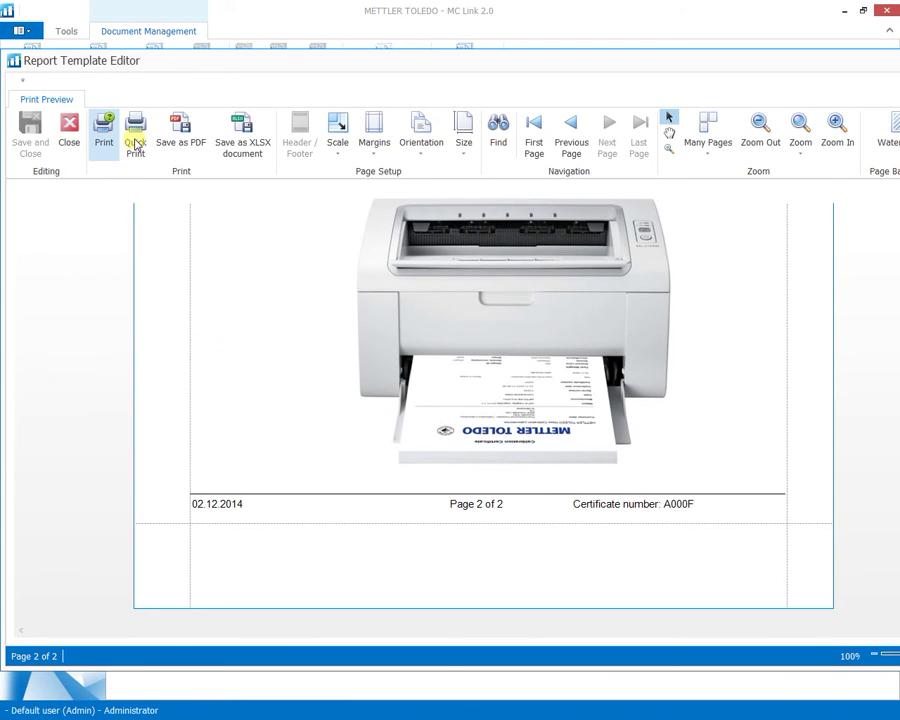
click(177, 140)
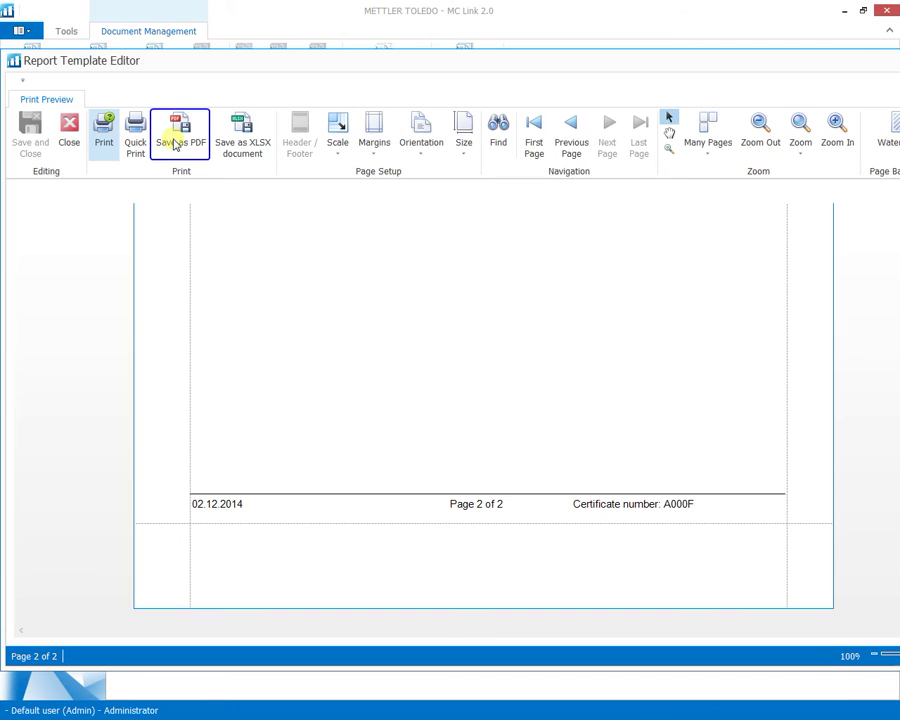